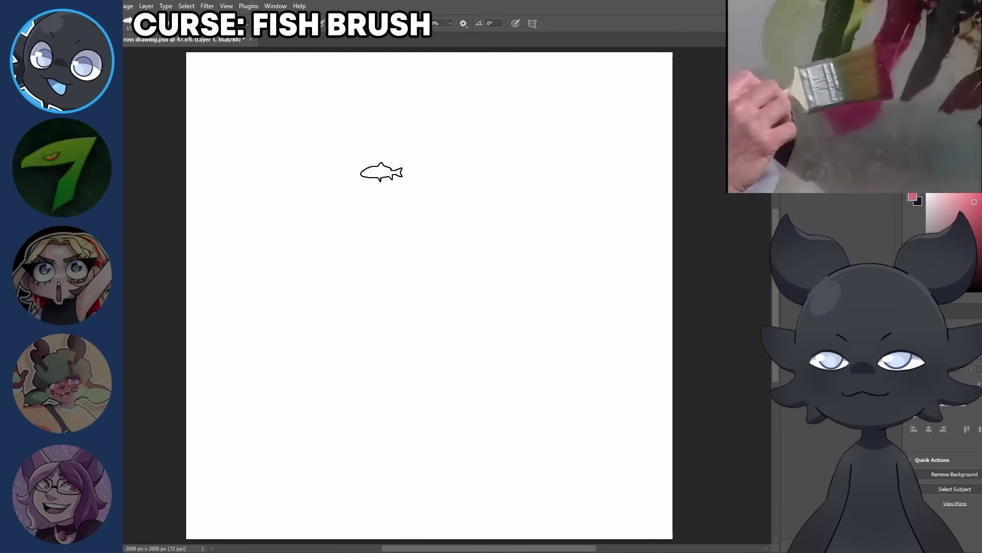
Step: Paint a broad pink-red cloud band across the upper part of the blank canvas with the fish-shaped brush
{"action": "mouse_move", "coordinate": [384, 170]}
{"action": "left_mouse_down"}
{"action": "mouse_move", "coordinate": [366, 223]}
{"action": "mouse_move", "coordinate": [407, 301]}
{"action": "left_mouse_up"}
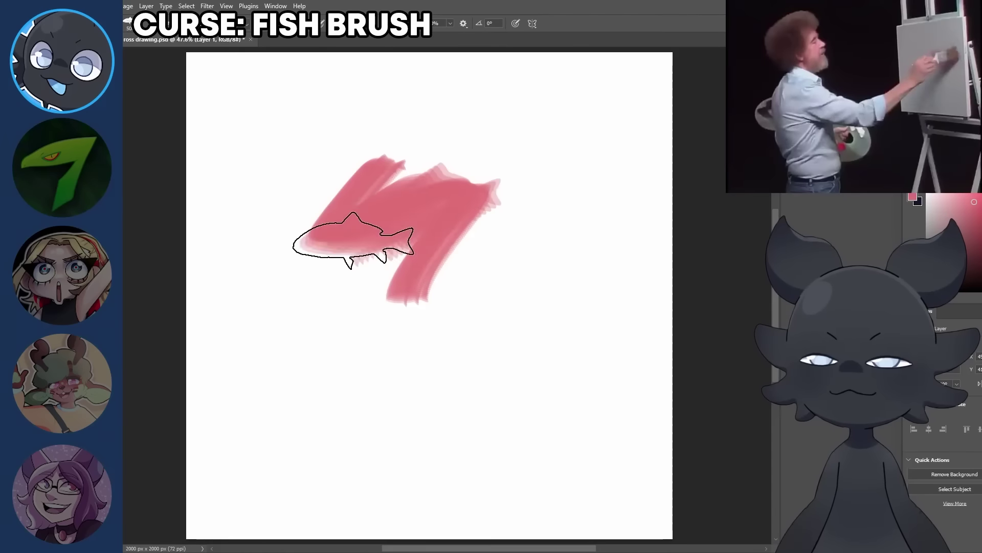
{"action": "mouse_move", "coordinate": [351, 241]}
{"action": "left_mouse_down"}
{"action": "mouse_move", "coordinate": [427, 291]}
{"action": "mouse_move", "coordinate": [361, 223]}
{"action": "mouse_move", "coordinate": [351, 184]}
{"action": "mouse_move", "coordinate": [274, 251]}
{"action": "mouse_move", "coordinate": [399, 168]}
{"action": "mouse_move", "coordinate": [462, 203]}
{"action": "mouse_move", "coordinate": [432, 266]}
{"action": "mouse_move", "coordinate": [363, 261]}
{"action": "mouse_move", "coordinate": [539, 240]}
{"action": "mouse_move", "coordinate": [380, 221]}
{"action": "mouse_move", "coordinate": [287, 178]}
{"action": "left_mouse_up"}
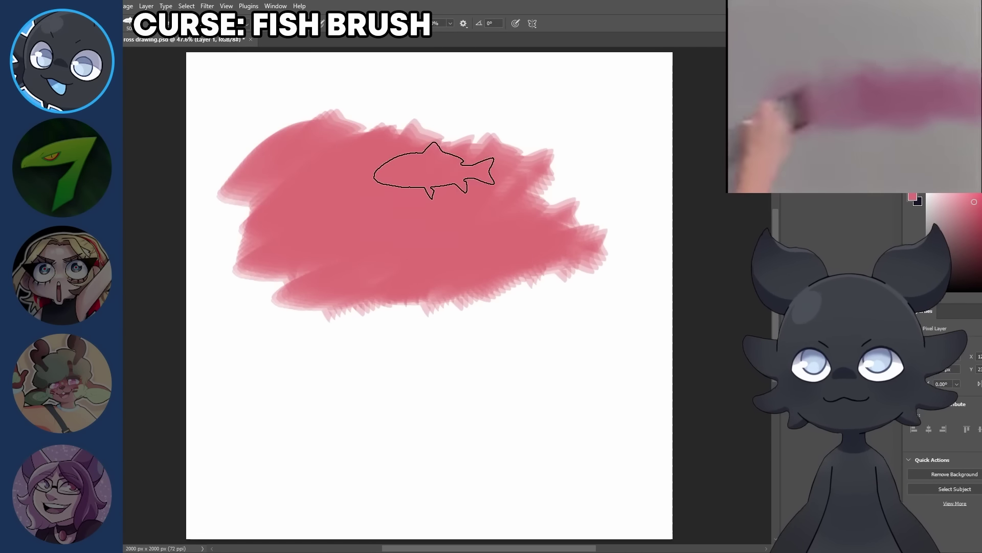
{"action": "left_click_drag", "start_coordinate": [358, 102], "coordinate": [471, 121]}
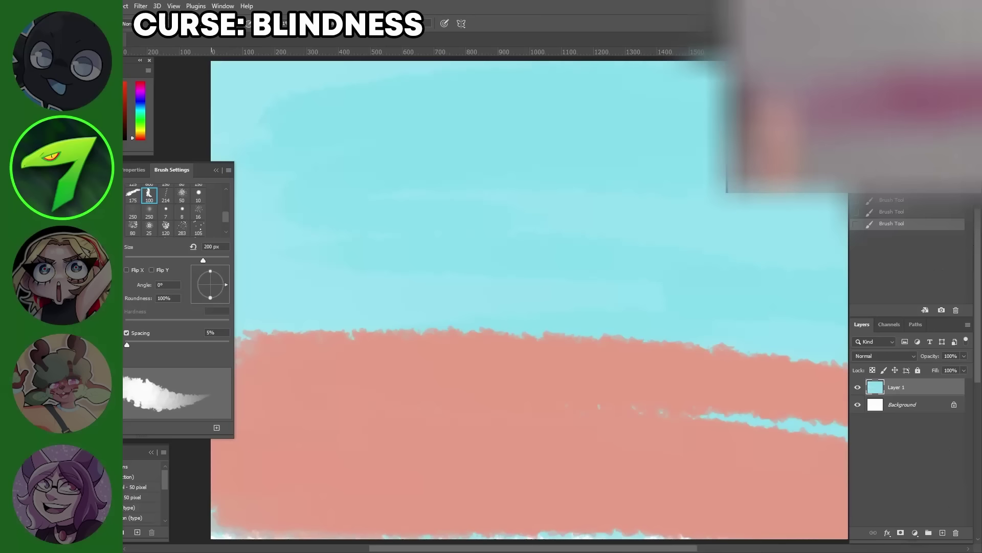
Step: Continue painting the salmon and cyan backdrop, and work over the soft blue and pink sky on the portrait canvas
{"action": "mouse_move", "coordinate": [639, 333]}
{"action": "left_mouse_down"}
{"action": "mouse_move", "coordinate": [268, 307]}
{"action": "mouse_move", "coordinate": [712, 277]}
{"action": "mouse_move", "coordinate": [235, 241]}
{"action": "mouse_move", "coordinate": [712, 205]}
{"action": "mouse_move", "coordinate": [235, 149]}
{"action": "mouse_move", "coordinate": [713, 123]}
{"action": "mouse_move", "coordinate": [706, 72]}
{"action": "left_mouse_up"}
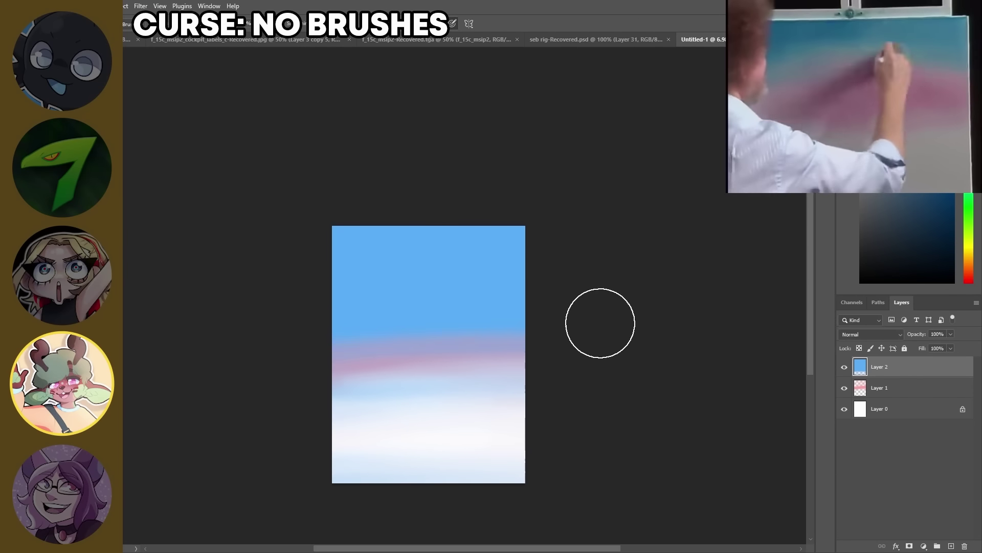
{"action": "mouse_move", "coordinate": [598, 322]}
{"action": "left_mouse_down"}
{"action": "mouse_move", "coordinate": [314, 351]}
{"action": "mouse_move", "coordinate": [335, 327]}
{"action": "mouse_move", "coordinate": [324, 335]}
{"action": "left_mouse_up"}
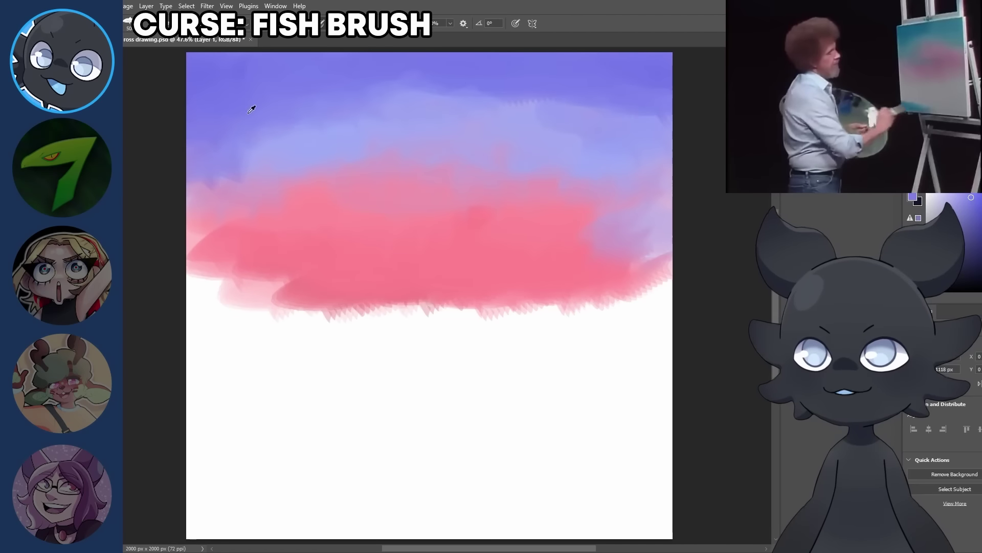
Step: Paint blue water below the pink sky, and set up a smaller fish brush with the pale reflection colour sampled from the water
{"action": "scroll", "coordinate": [522, 316], "scroll_direction": "down", "scroll_amount": 2}
{"action": "left_click_drag", "start_coordinate": [580, 337], "coordinate": [706, 395]}
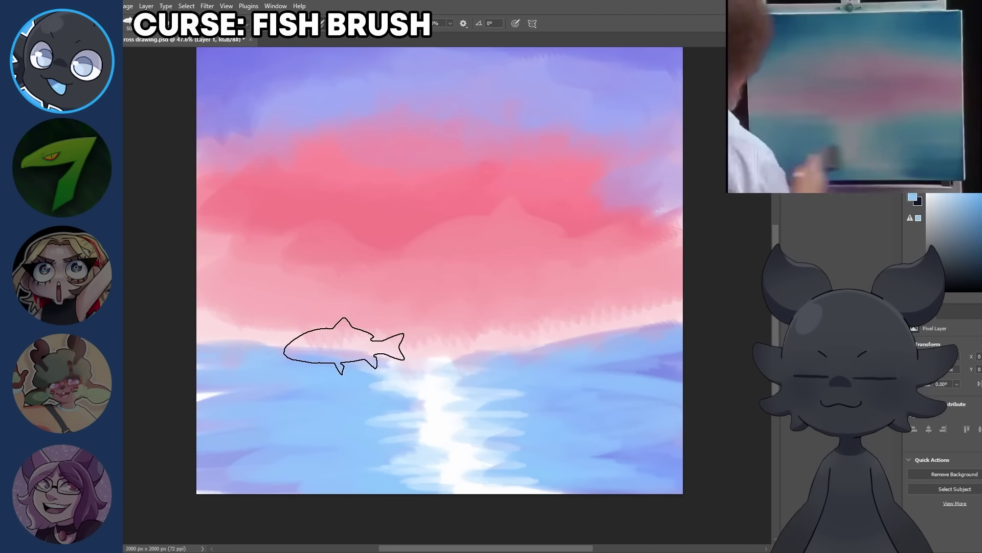
{"action": "key", "text": "bracketleft"}
{"action": "key", "text": "bracketleft"}
{"action": "key", "text": "bracketleft"}
{"action": "key", "text": "bracketleft"}
{"action": "key", "text": "bracketleft"}
{"action": "left_click", "coordinate": [417, 394], "text": "alt"}
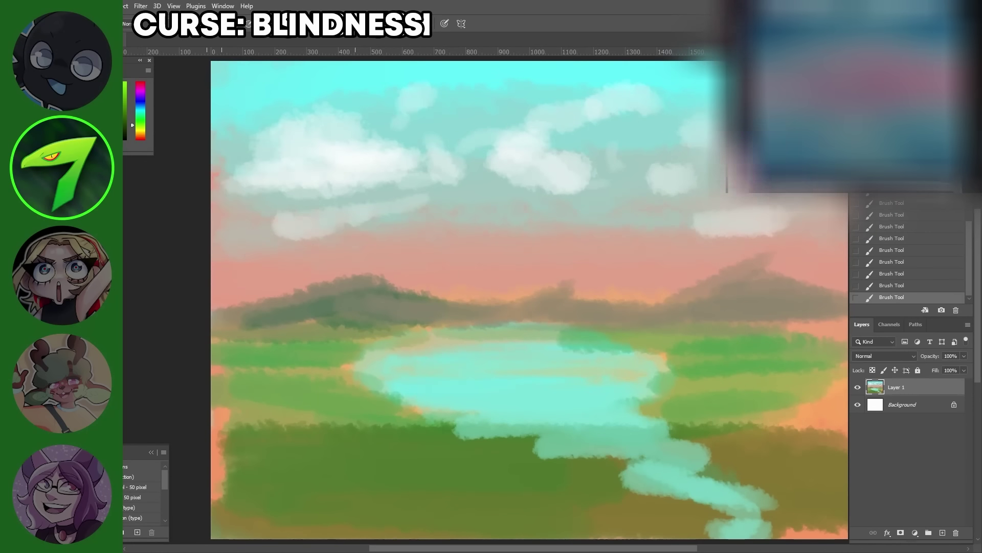
Step: Paint dark green trees at the landscape's left edge and muted blue-grey mountain ranges along the horizon
{"action": "mouse_move", "coordinate": [220, 496]}
{"action": "left_mouse_down"}
{"action": "mouse_move", "coordinate": [221, 397]}
{"action": "mouse_move", "coordinate": [233, 424]}
{"action": "left_mouse_up"}
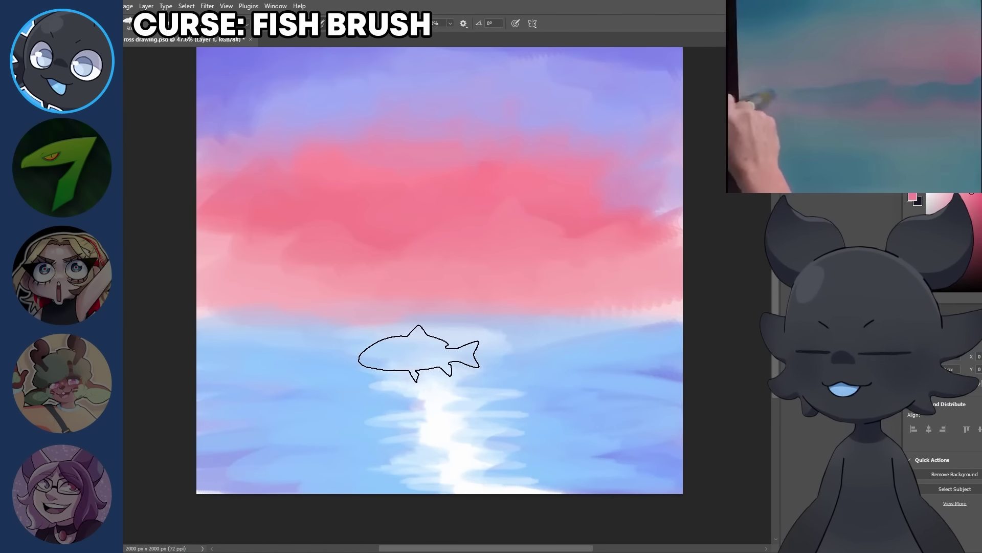
{"action": "left_click", "coordinate": [561, 360], "text": "alt"}
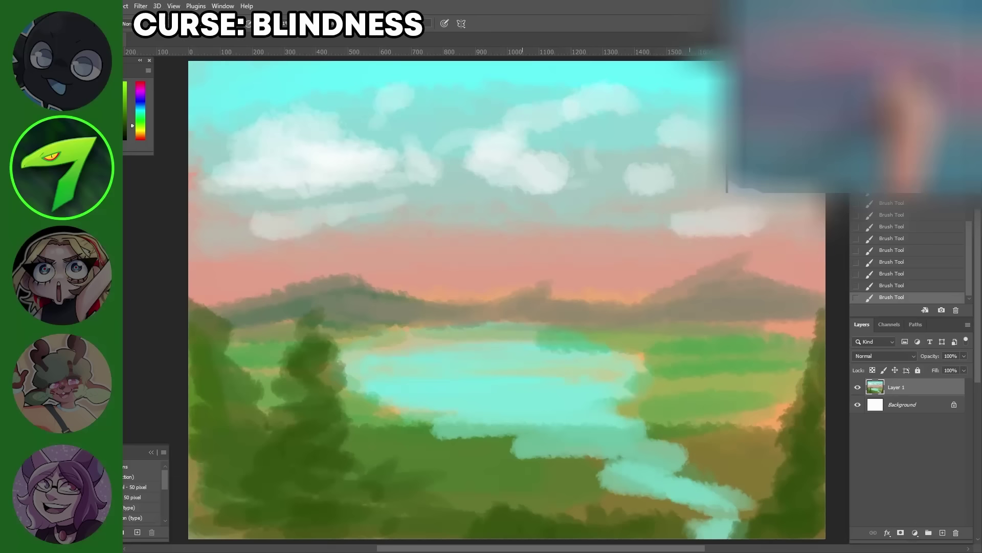
{"action": "mouse_move", "coordinate": [254, 274]}
{"action": "left_mouse_down"}
{"action": "mouse_move", "coordinate": [370, 265]}
{"action": "mouse_move", "coordinate": [421, 241]}
{"action": "left_mouse_up"}
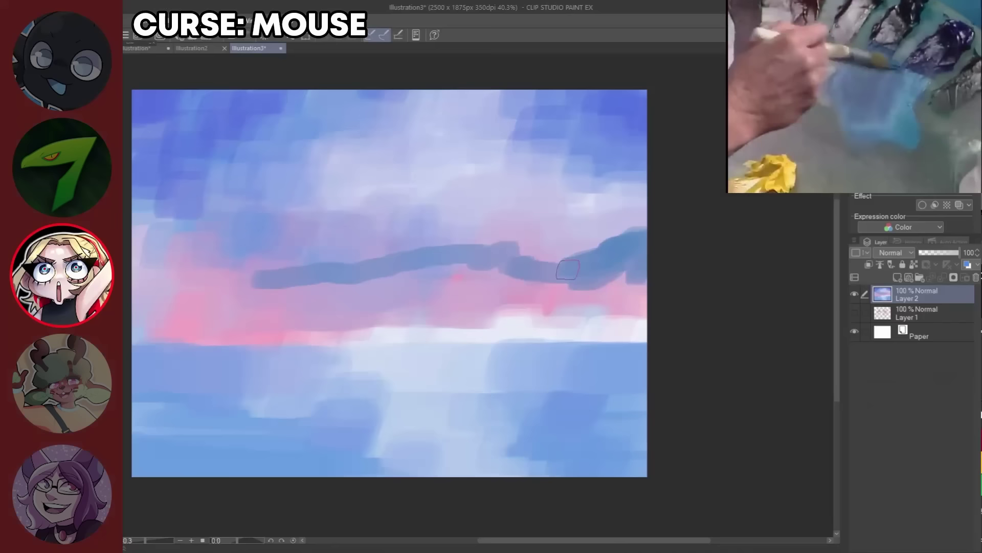
{"action": "mouse_move", "coordinate": [568, 269]}
{"action": "left_mouse_down"}
{"action": "mouse_move", "coordinate": [533, 282]}
{"action": "mouse_move", "coordinate": [467, 281]}
{"action": "mouse_move", "coordinate": [428, 253]}
{"action": "left_mouse_up"}
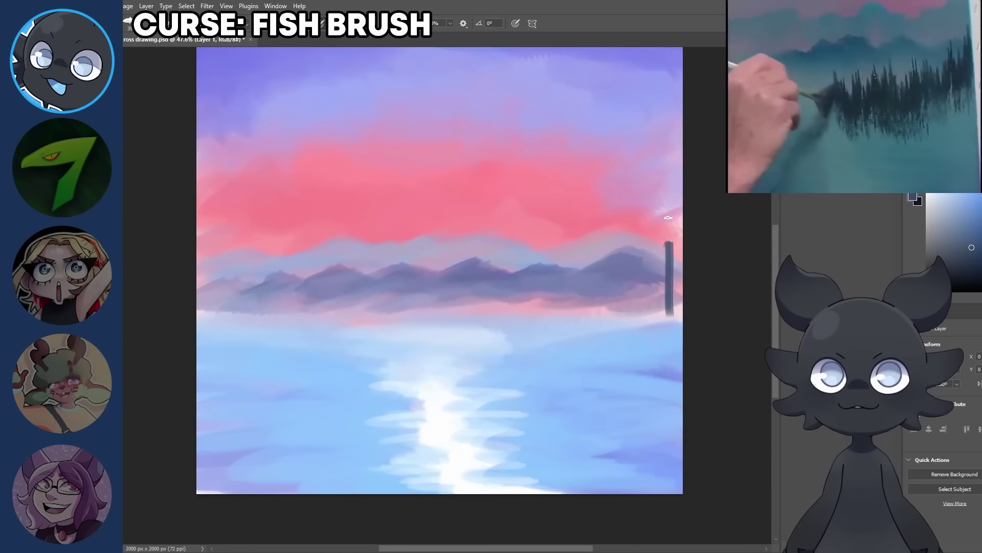
Step: Paint dark vertical strokes for distant trees along the far shoreline, starting at the canvas's right edge
{"action": "mouse_move", "coordinate": [667, 218]}
{"action": "left_mouse_down"}
{"action": "mouse_move", "coordinate": [667, 307]}
{"action": "mouse_move", "coordinate": [646, 308]}
{"action": "left_mouse_up"}
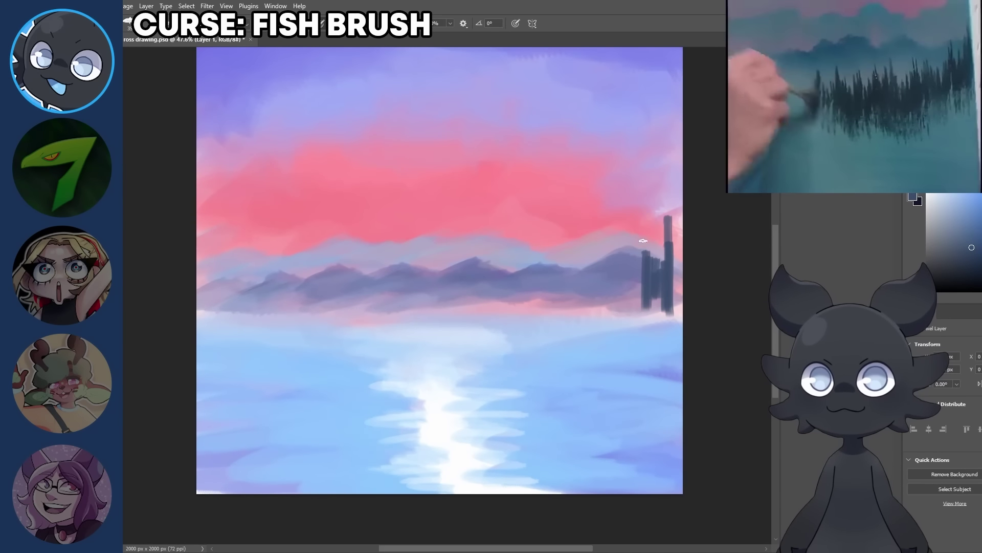
{"action": "mouse_move", "coordinate": [637, 249]}
{"action": "left_mouse_down"}
{"action": "mouse_move", "coordinate": [644, 303]}
{"action": "mouse_move", "coordinate": [620, 285]}
{"action": "mouse_move", "coordinate": [603, 305]}
{"action": "left_mouse_up"}
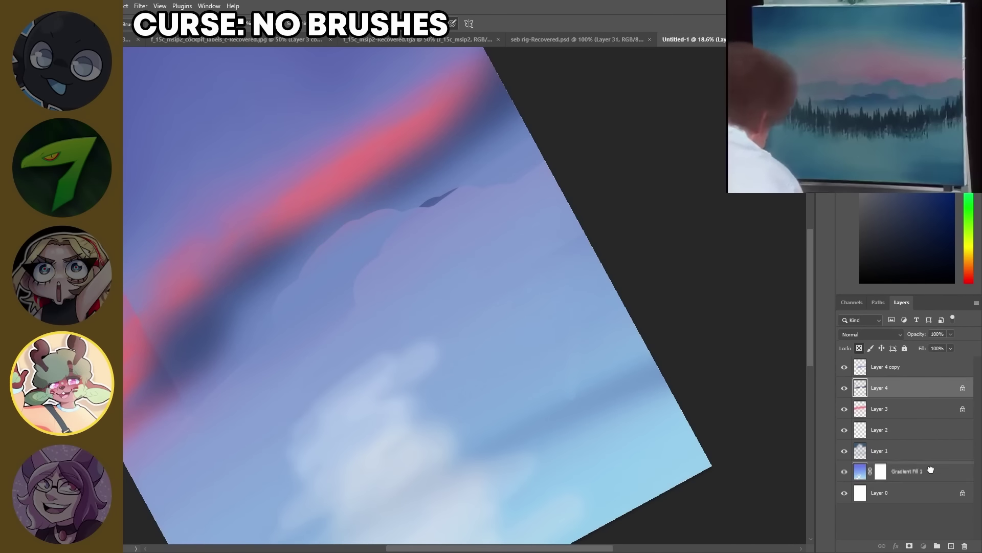
Step: Merge the layers from Gradient Fill 1 up to Layer 4 copy into one layer
{"action": "left_click_drag", "start_coordinate": [930, 469], "coordinate": [930, 467]}
{"action": "left_click", "coordinate": [906, 375], "text": "shift"}
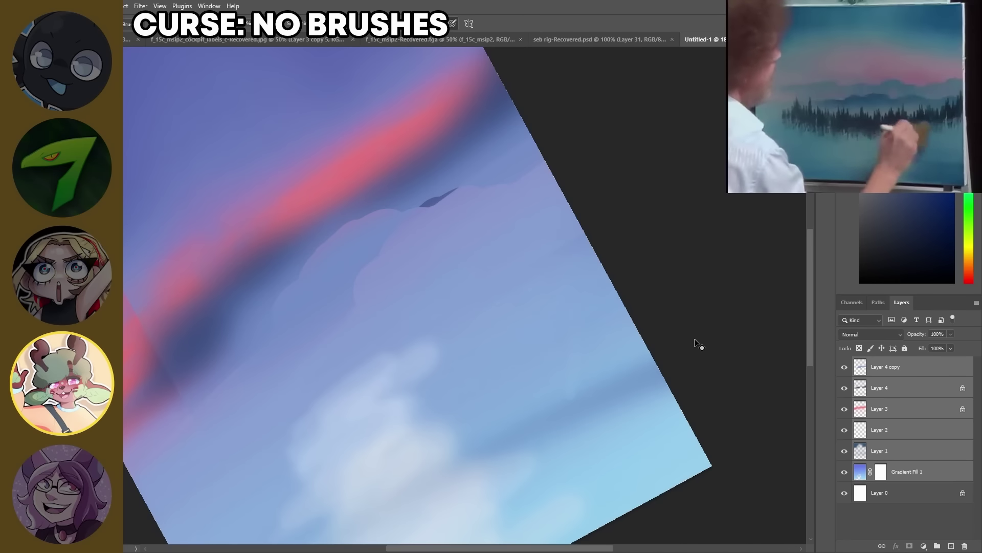
{"action": "right_click", "coordinate": [896, 432]}
{"action": "left_click", "coordinate": [898, 263]}
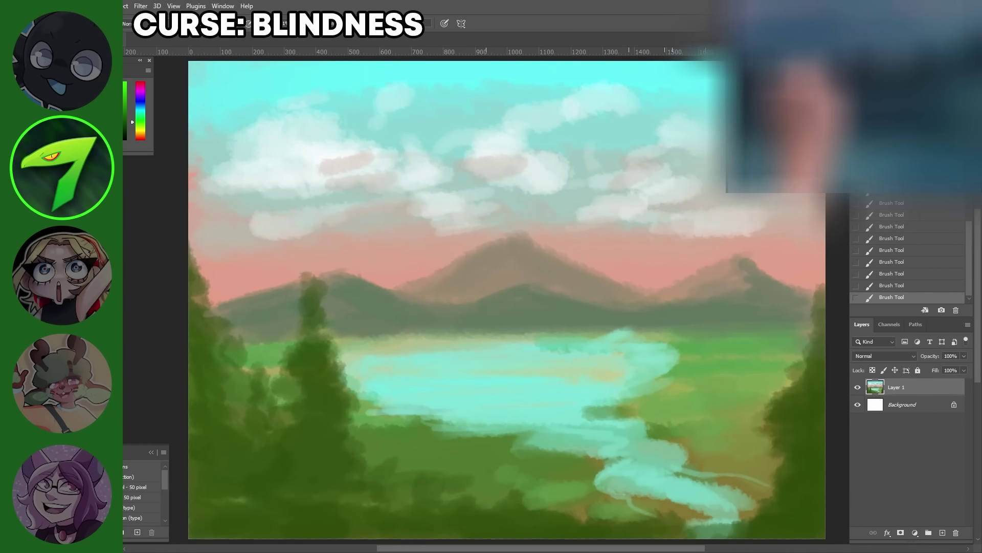
{"action": "key", "text": "ctrl+minus"}
{"action": "key", "text": "ctrl+plus"}
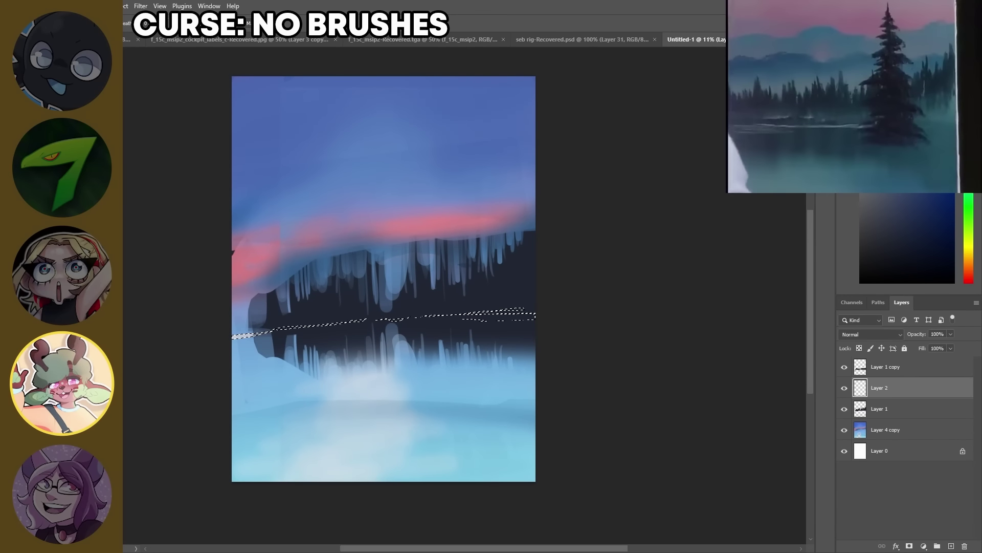
{"action": "scroll", "coordinate": [481, 333], "scroll_direction": "up", "scroll_amount": 3}
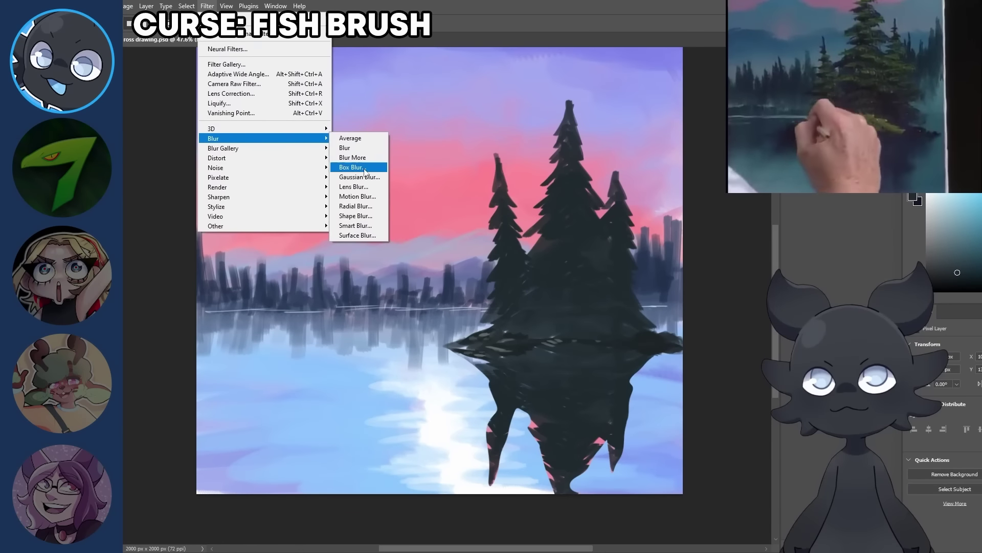
Step: Apply a Gaussian Blur to the dark reflection of the pine island, with a radius below the preset 41.5
{"action": "left_click", "coordinate": [359, 169]}
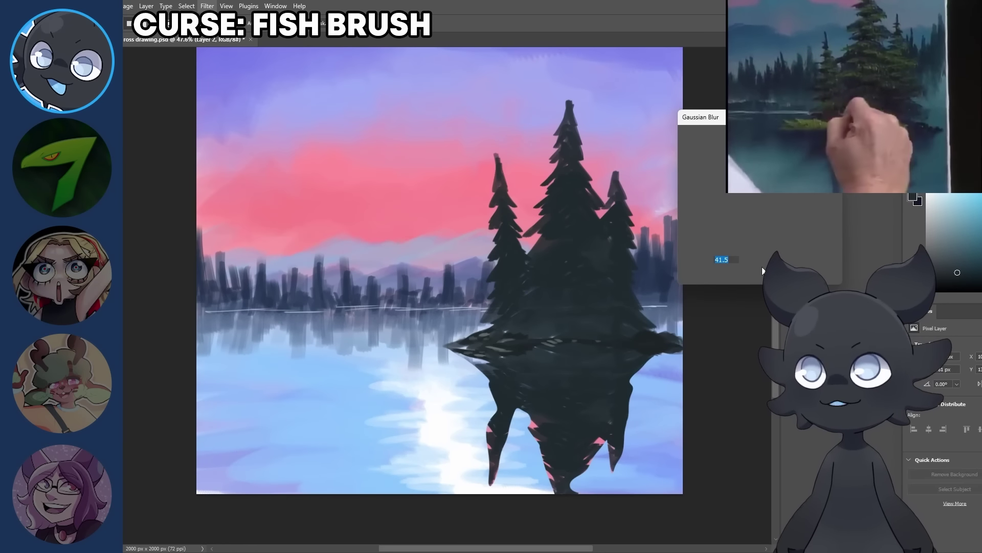
{"action": "left_click_drag", "start_coordinate": [749, 278], "coordinate": [725, 279]}
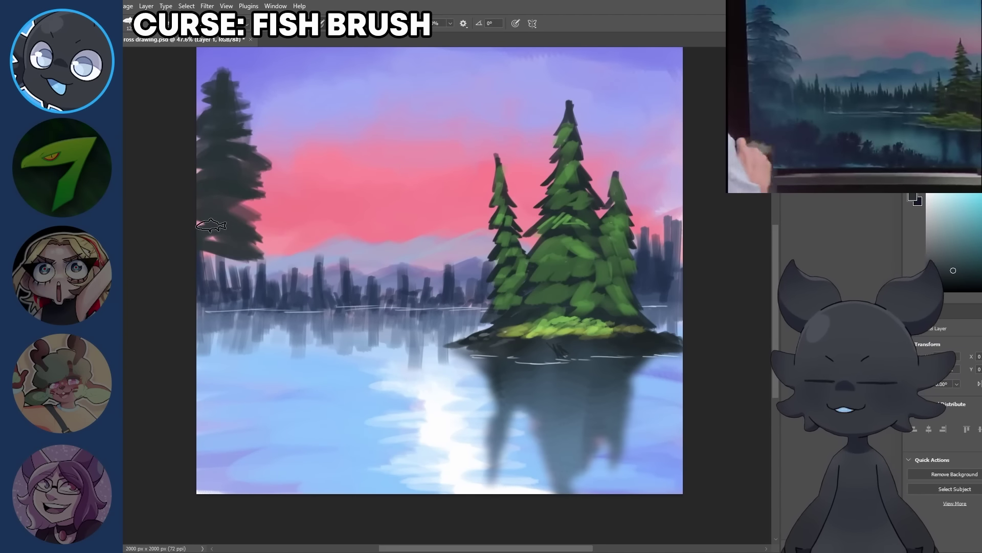
Step: Extend the dark foreground pine down the left bank with a larger fish brush, and sample the dark bush colour
{"action": "key", "text": "bracketright"}
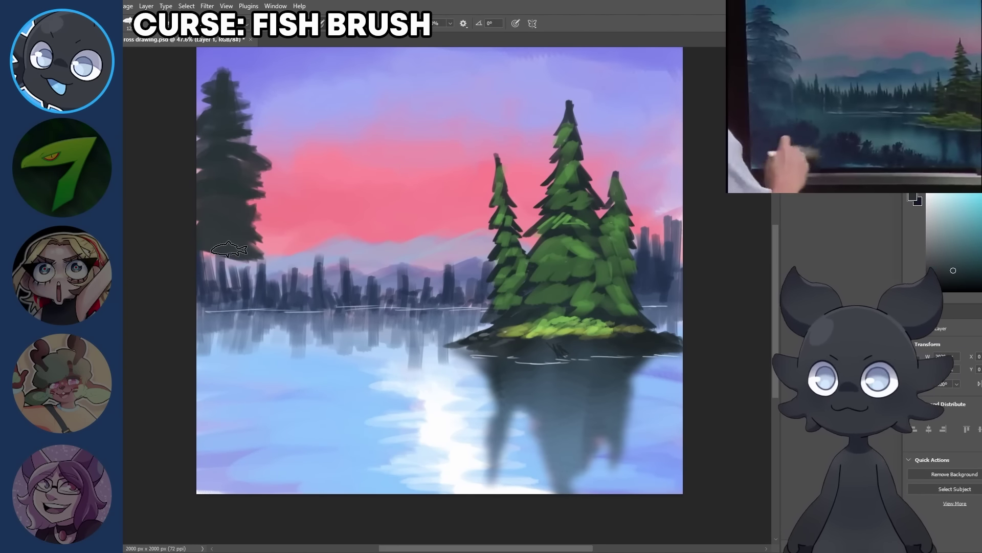
{"action": "mouse_move", "coordinate": [215, 246]}
{"action": "left_mouse_down"}
{"action": "mouse_move", "coordinate": [228, 271]}
{"action": "mouse_move", "coordinate": [202, 263]}
{"action": "mouse_move", "coordinate": [230, 247]}
{"action": "mouse_move", "coordinate": [254, 257]}
{"action": "mouse_move", "coordinate": [256, 236]}
{"action": "mouse_move", "coordinate": [222, 273]}
{"action": "mouse_move", "coordinate": [217, 305]}
{"action": "mouse_move", "coordinate": [207, 296]}
{"action": "mouse_move", "coordinate": [279, 340]}
{"action": "mouse_move", "coordinate": [261, 364]}
{"action": "mouse_move", "coordinate": [231, 355]}
{"action": "left_mouse_up"}
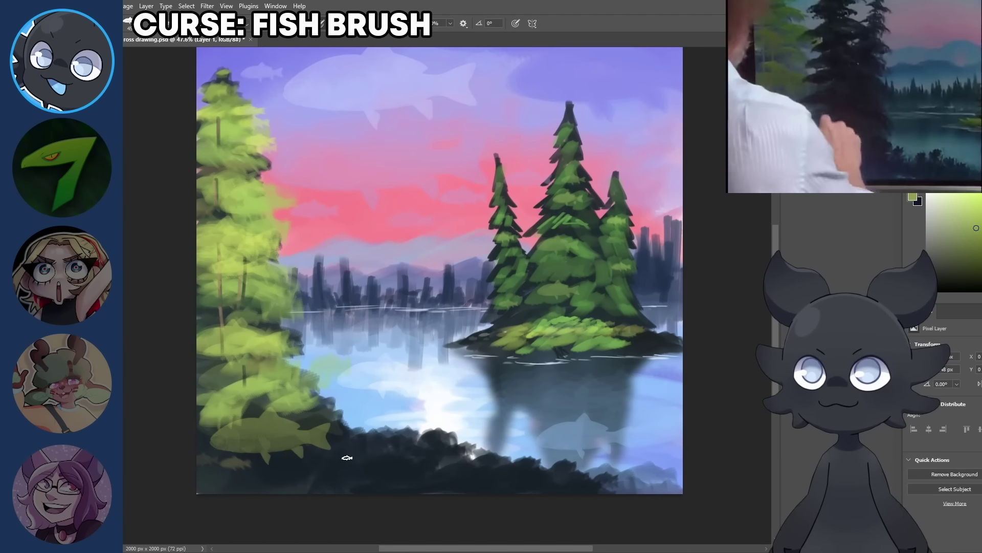
{"action": "left_click", "coordinate": [351, 436], "text": "alt"}
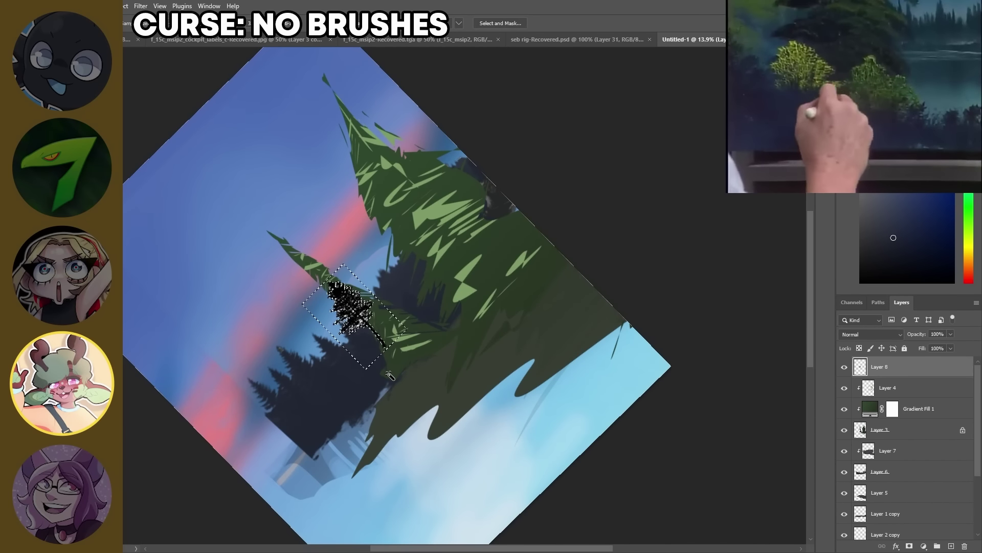
Step: Enlarge the small black tree on Layer 8 and move it over the portrait canvas's left foreground
{"action": "key", "text": "ctrl+t"}
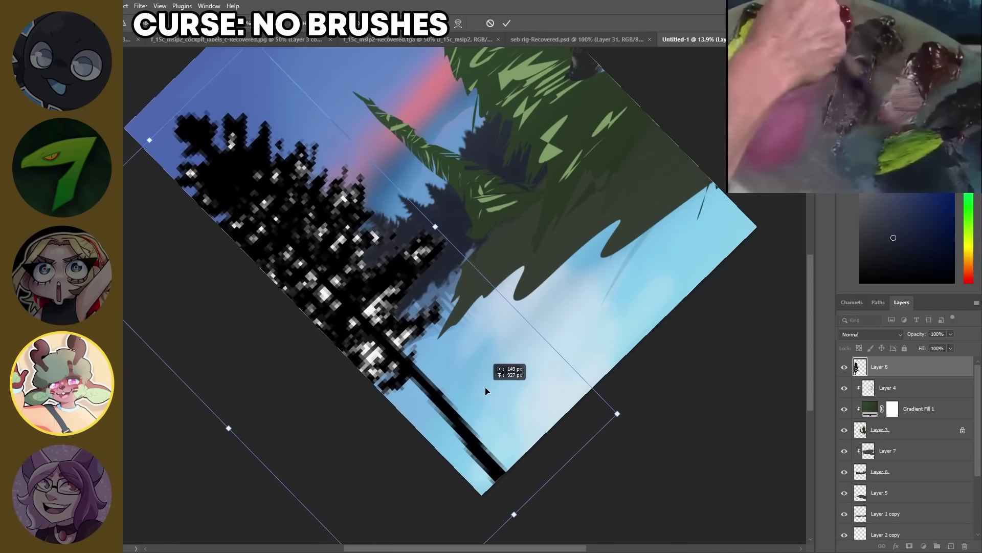
{"action": "left_click_drag", "start_coordinate": [496, 368], "coordinate": [486, 352]}
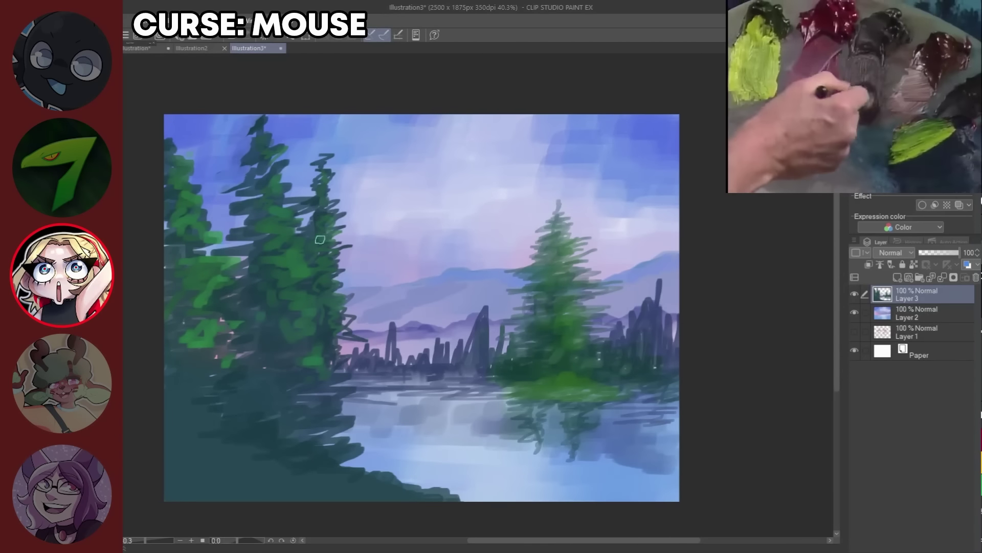
Step: Switch to Clip Studio Paint and paint over the dark teal foreground bank below the left pines on Layer 3
{"action": "left_click_drag", "start_coordinate": [220, 368], "coordinate": [375, 472]}
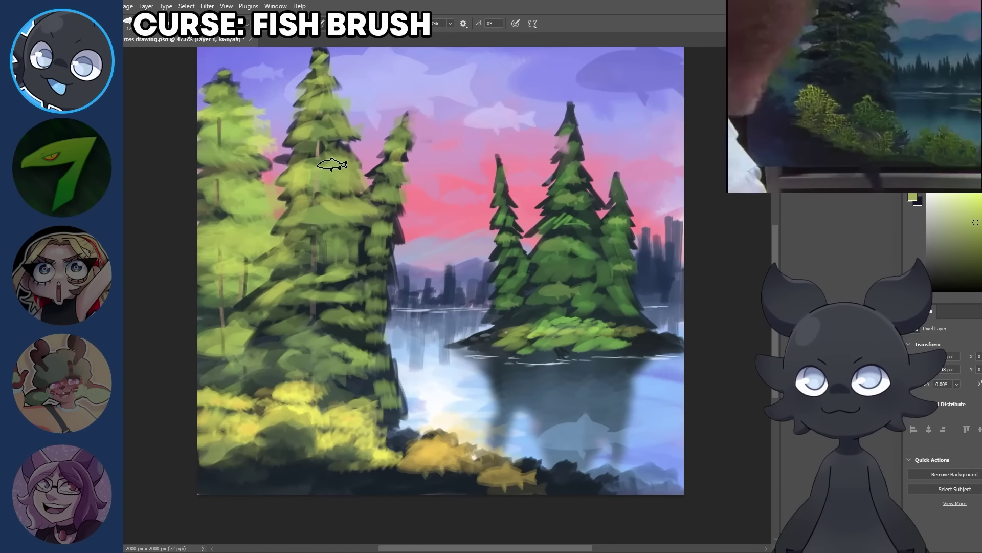
Step: Paint muted brown patches along the dark foreground bank using colours sampled from the bushes, and reduce the fish brush size
{"action": "left_click", "coordinate": [291, 410], "text": "alt"}
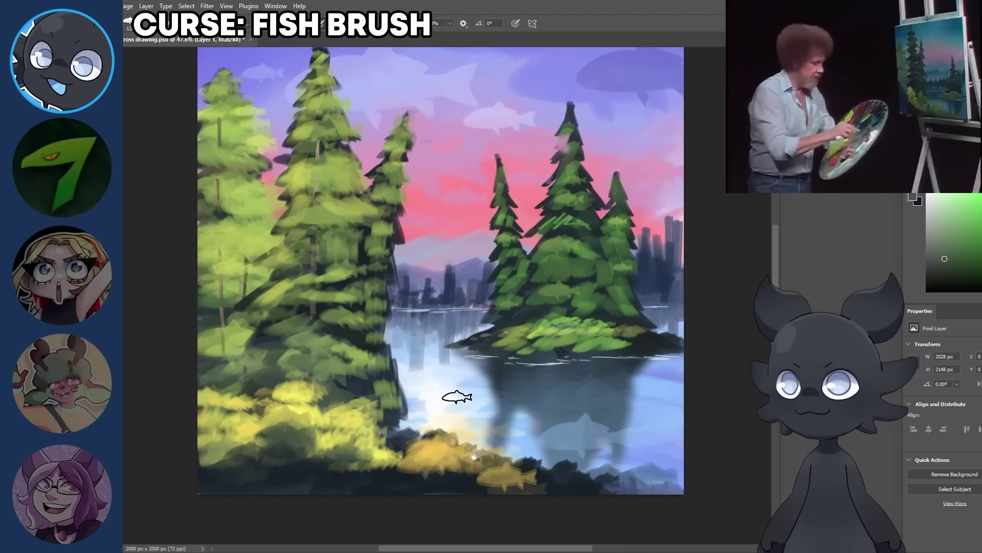
{"action": "left_click", "coordinate": [296, 464], "text": "alt"}
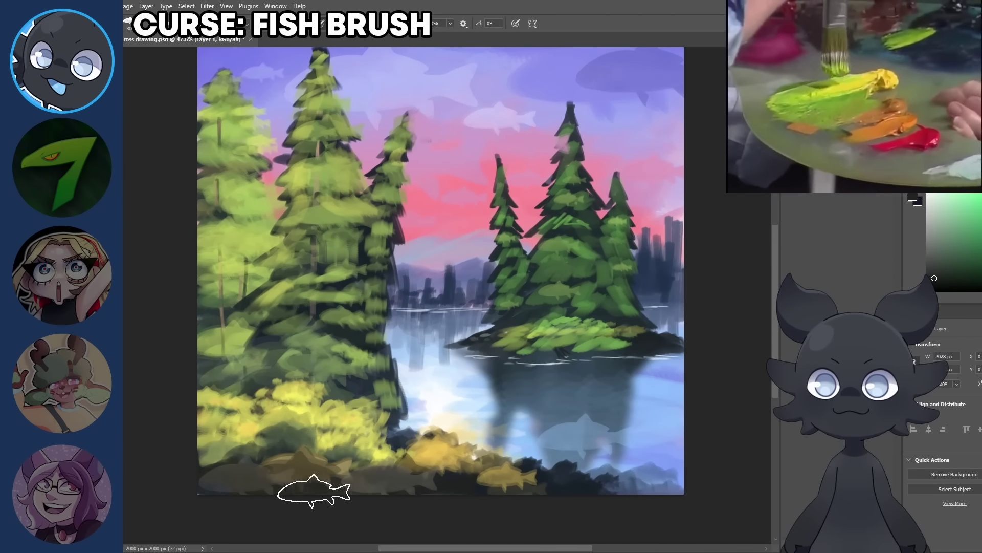
{"action": "key", "text": "bracketleft"}
{"action": "key", "text": "bracketleft"}
{"action": "key", "text": "bracketleft"}
{"action": "key", "text": "bracketleft"}
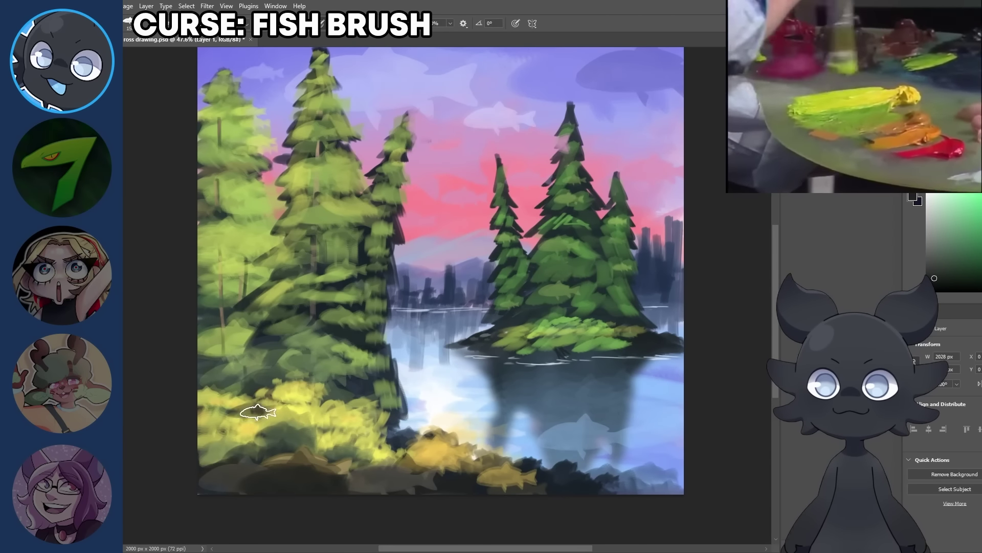